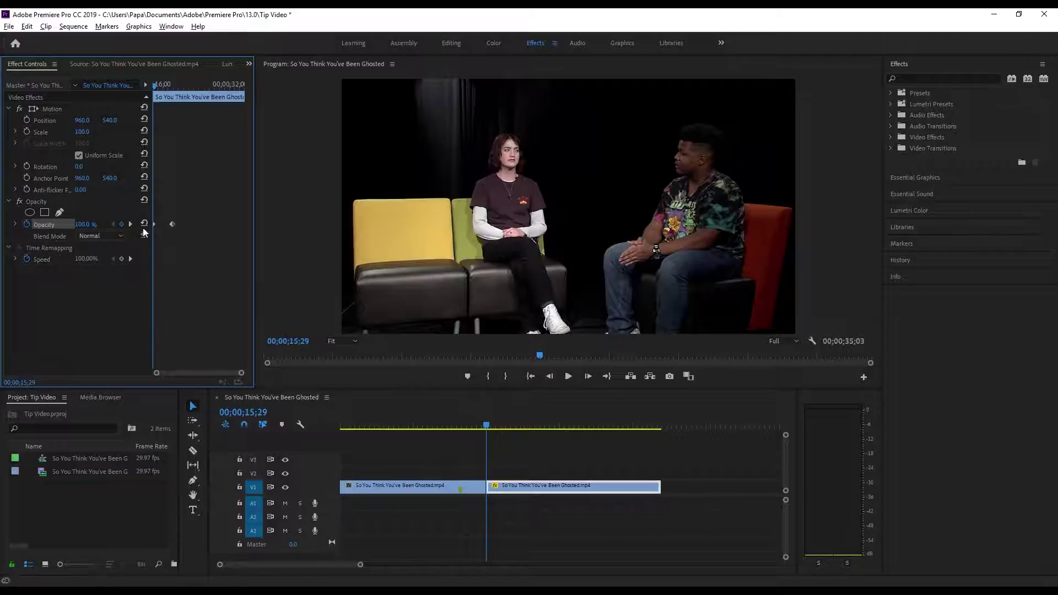
# - Set the opacity keyframe at the second clip's start to 0% and play back the fade-in
pyautogui.write('0')
pyautogui.press('Return')
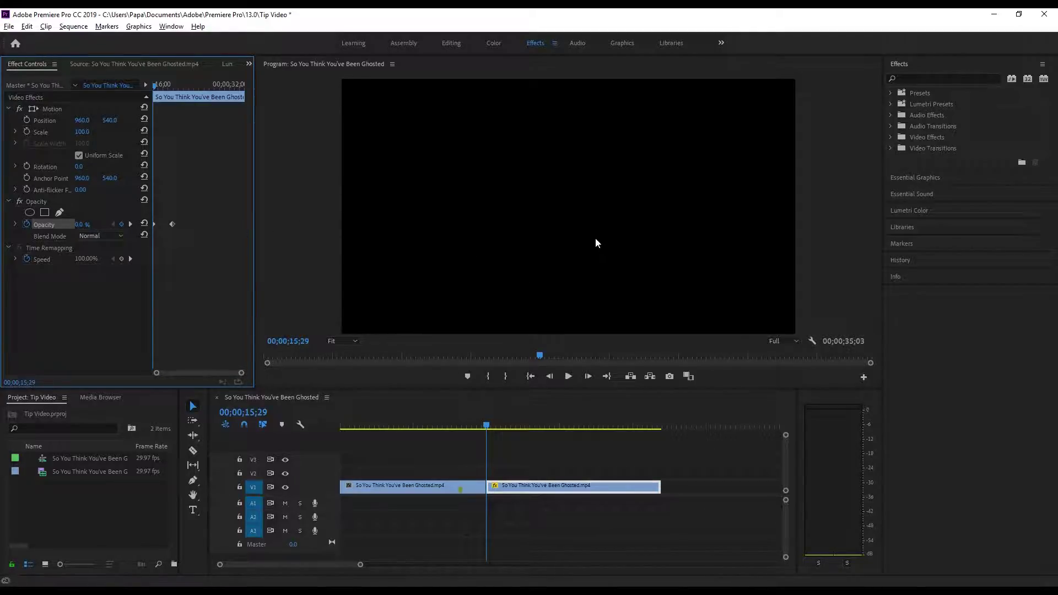
pyautogui.press('space')
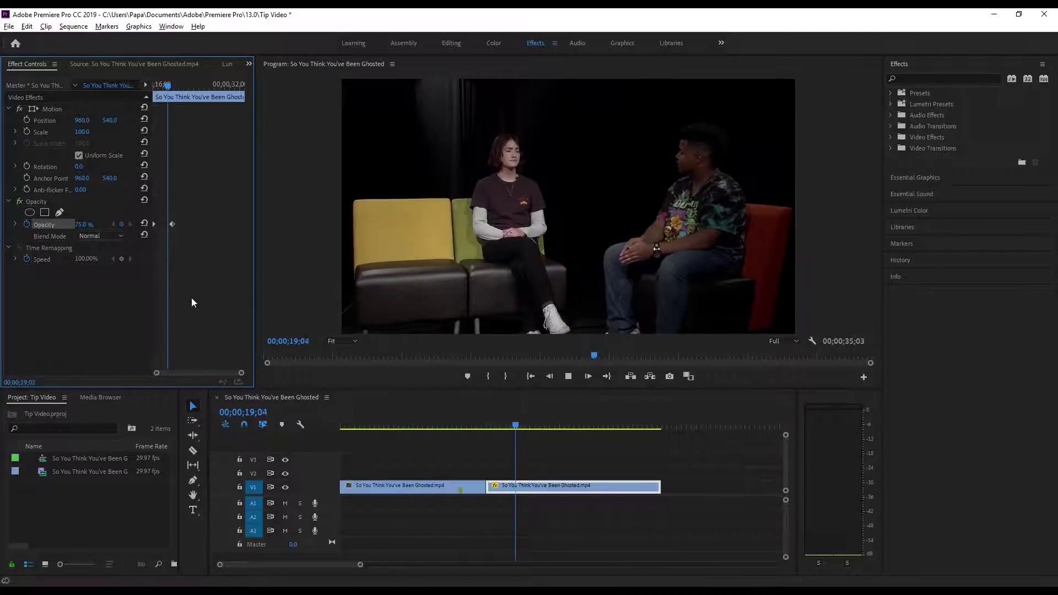
pyautogui.press('space')
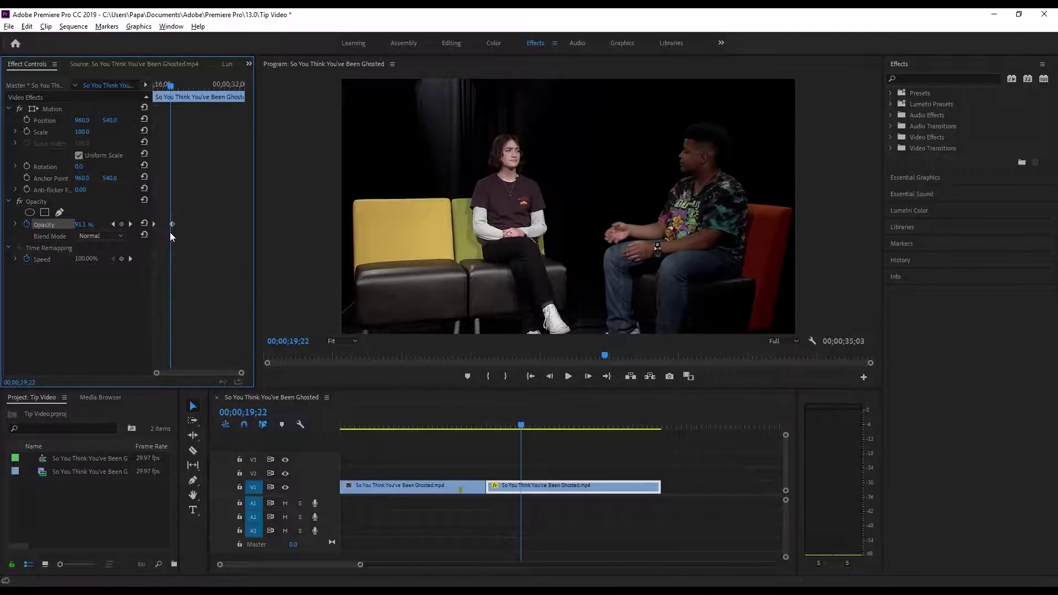
# - Shorten the fade-in by moving its end opacity keyframe to about 00;00;17;24, and play it back
pyautogui.moveTo(172, 223); pyautogui.dragTo(165, 224)
pyautogui.moveTo(167, 86); pyautogui.dragTo(110, 88)
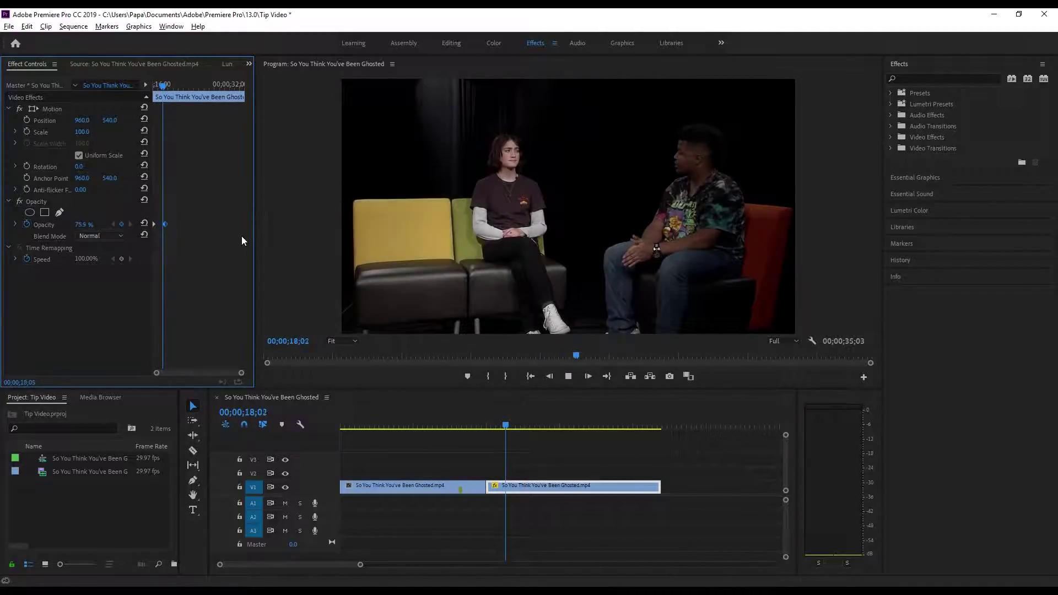
pyautogui.click(178, 225)
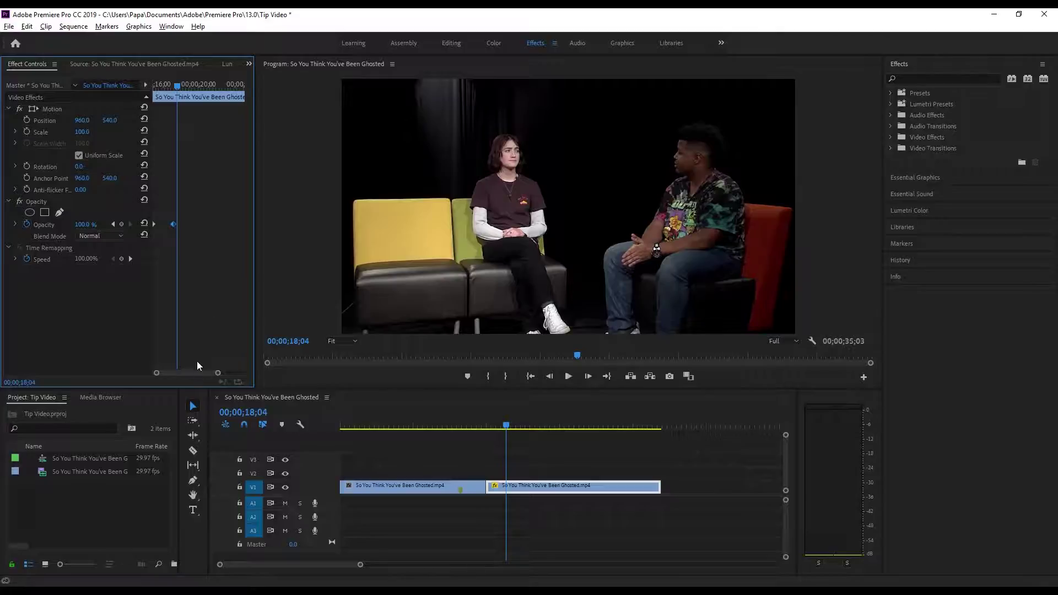
pyautogui.moveTo(218, 375); pyautogui.dragTo(257, 376)
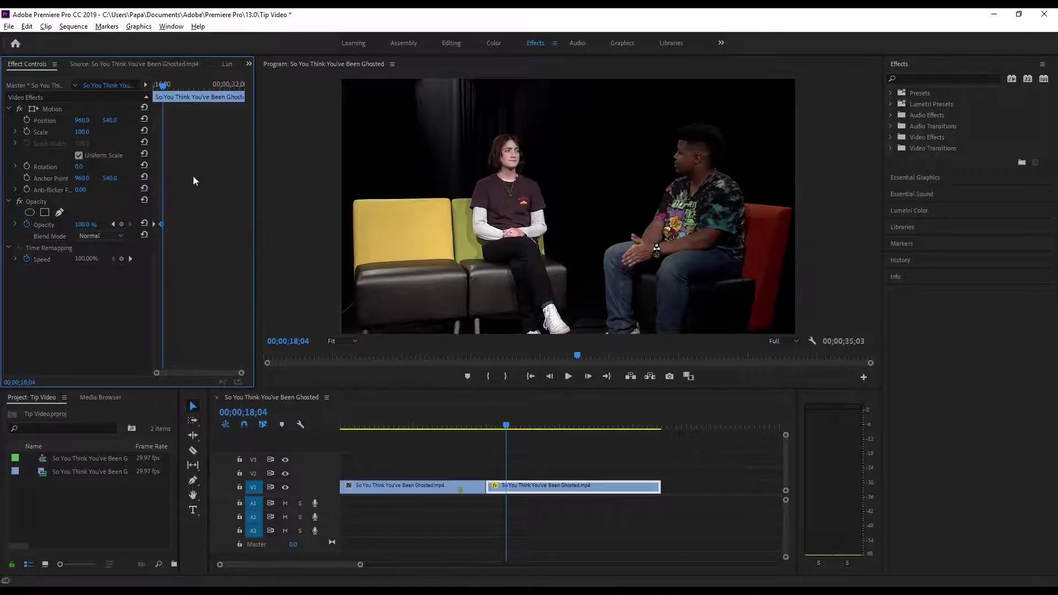
pyautogui.click(171, 86)
pyautogui.press('space')
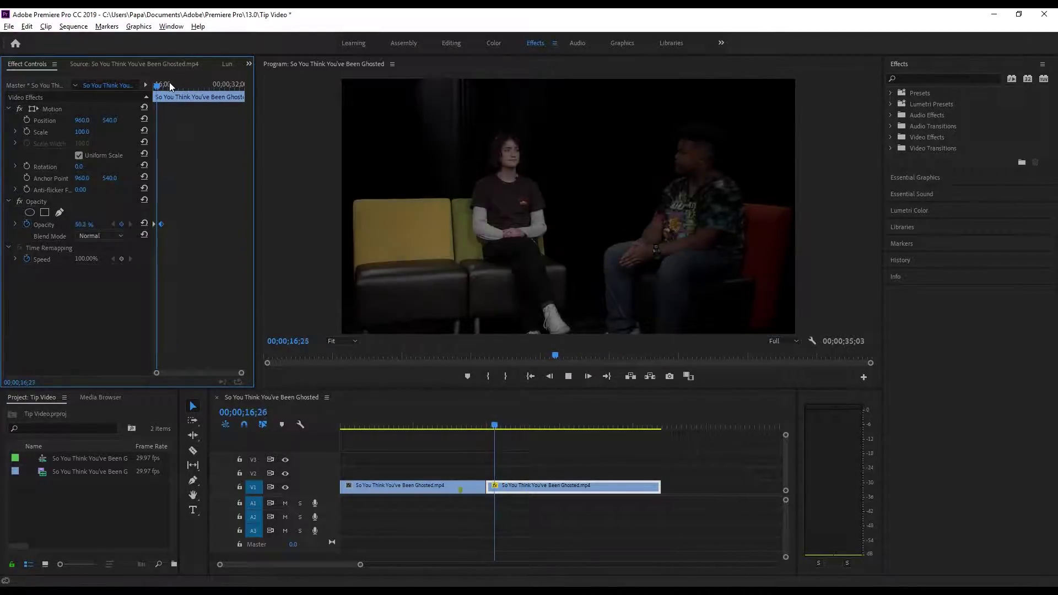
# - Add an opacity keyframe at 00;00;31;23, keeping 100%, to mark the start of a fade-out
pyautogui.click(216, 85)
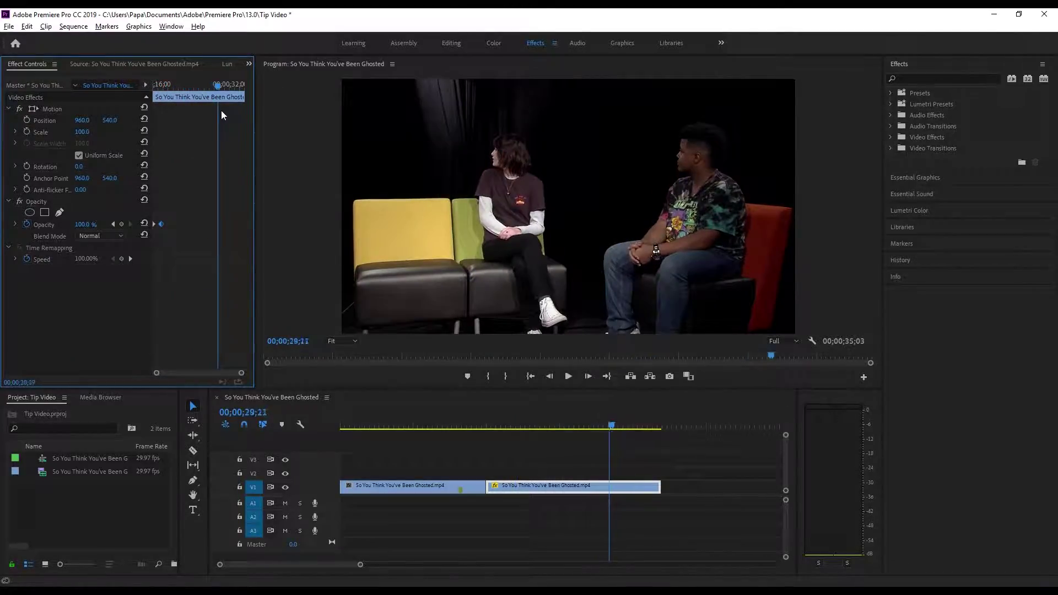
pyautogui.moveTo(220, 111); pyautogui.dragTo(230, 113)
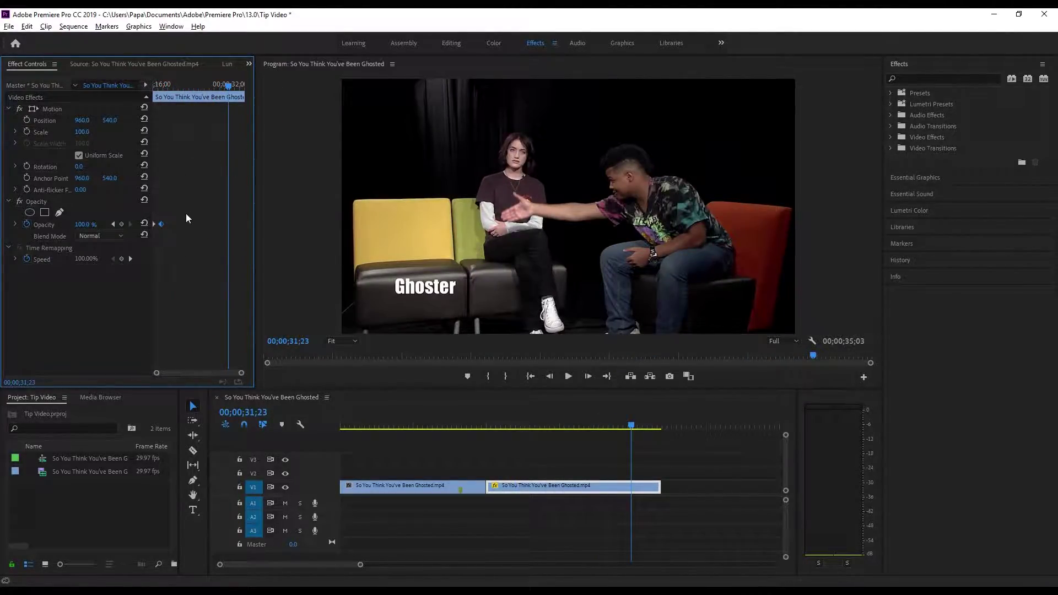
pyautogui.click(122, 224)
pyautogui.press('Up')
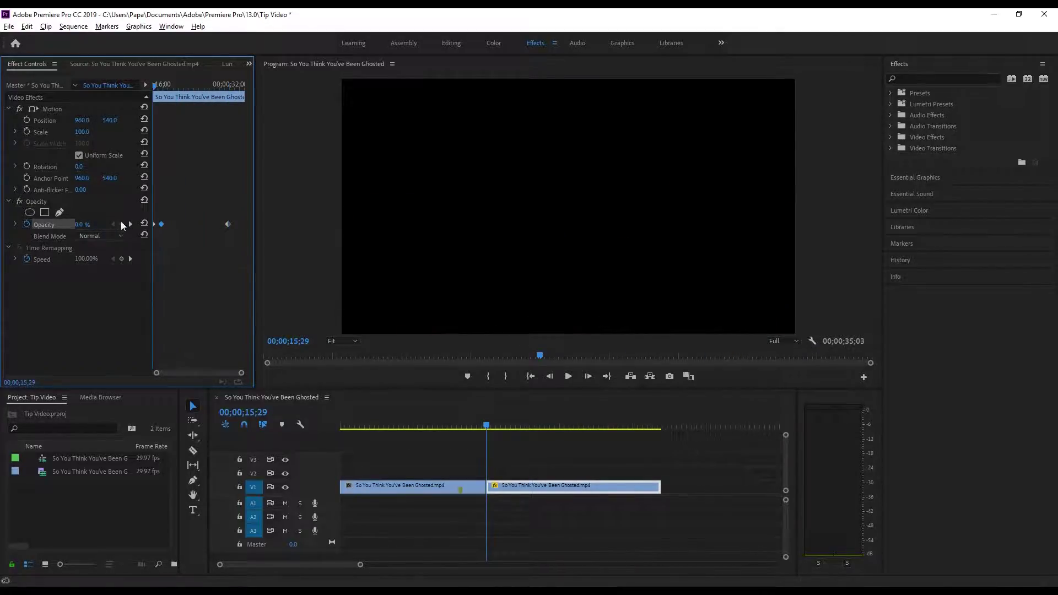
# - Step through the opacity keyframes and set the opacity to 0% at 00;00;34;19 to complete the fade-out
pyautogui.click(131, 225)
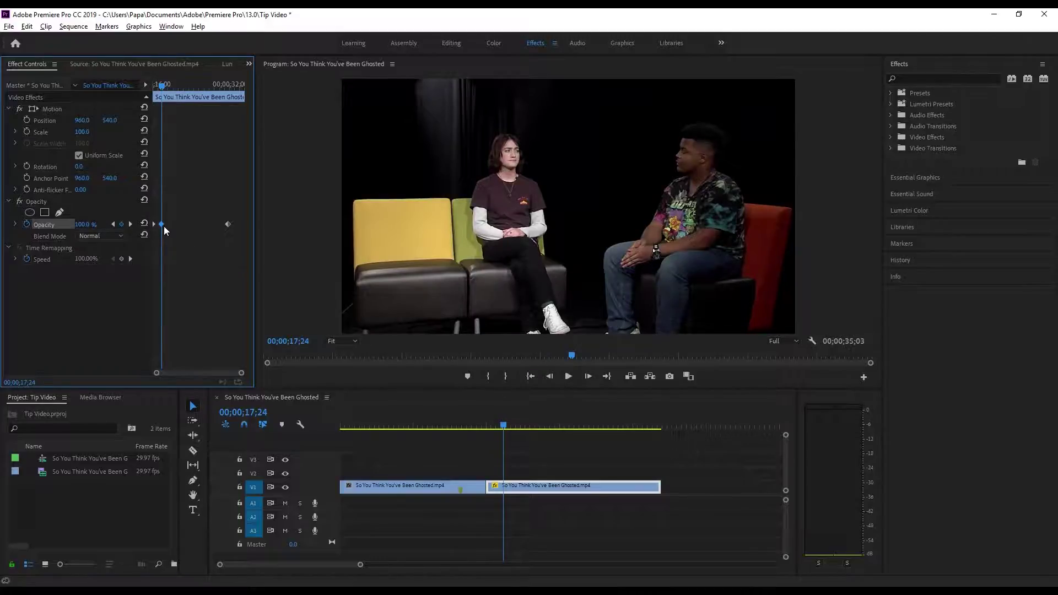
pyautogui.click(130, 225)
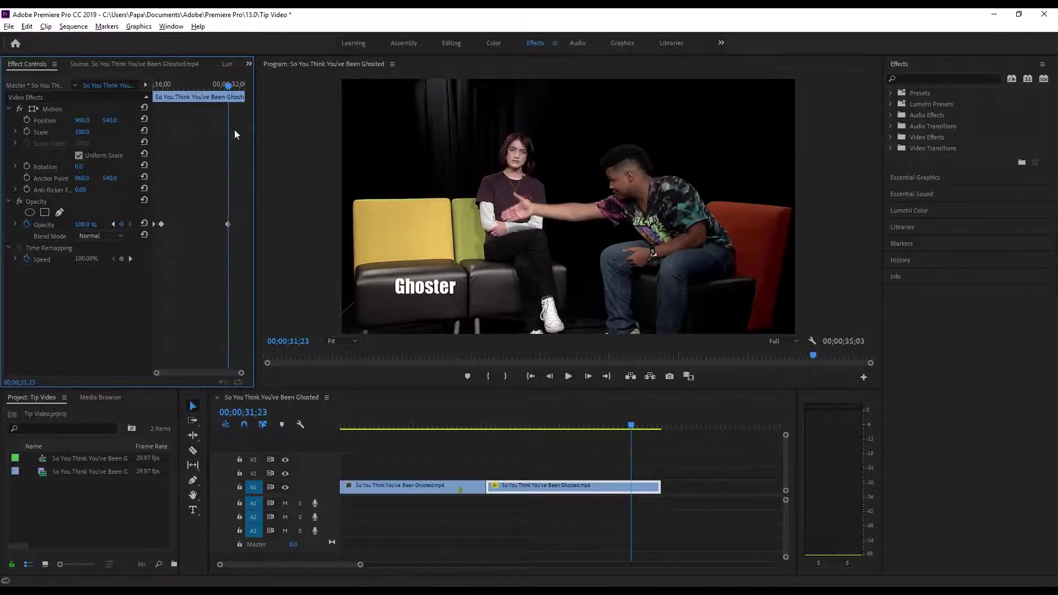
pyautogui.moveTo(231, 85)
pyautogui.mouseDown()
pyautogui.moveTo(250, 95)
pyautogui.moveTo(242, 101)
pyautogui.mouseUp()
pyautogui.click(86, 225)
pyautogui.write('0')
pyautogui.press('Return')
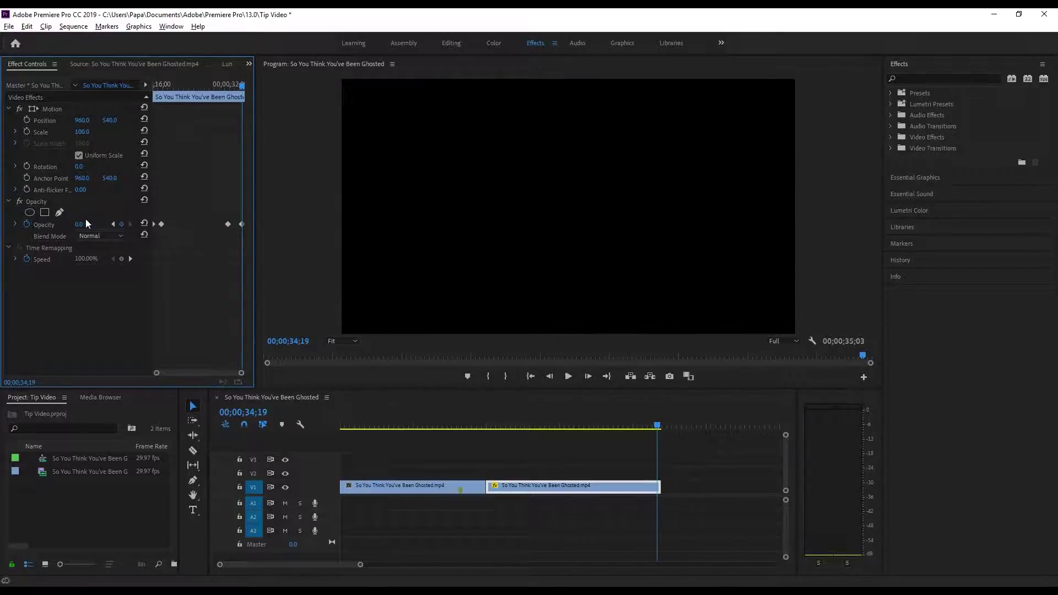
# - Play back the clip's fade-in from its start and the fade-out near its end
pyautogui.moveTo(183, 85); pyautogui.dragTo(144, 81)
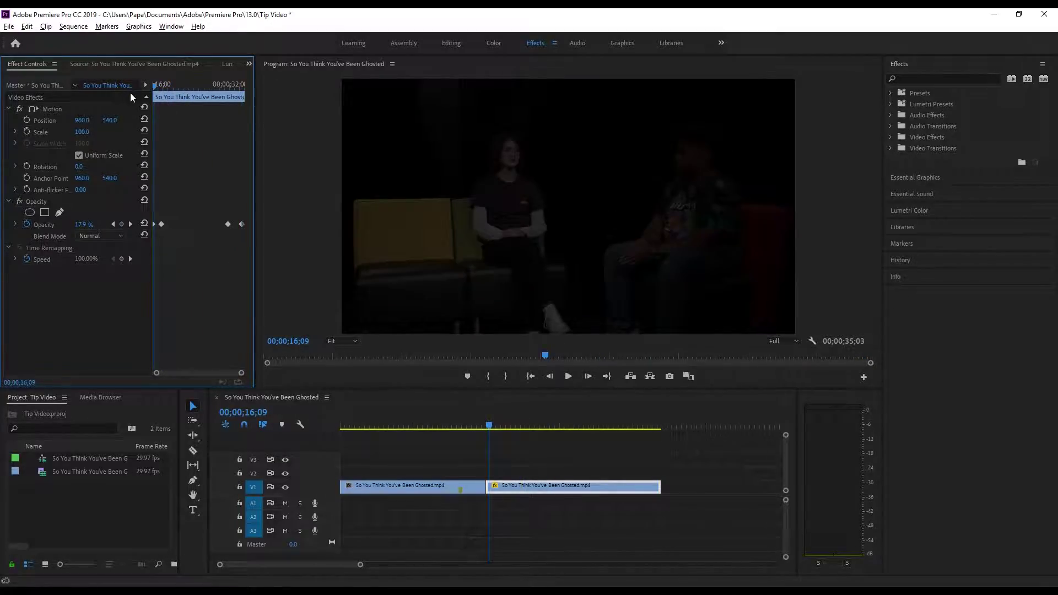
pyautogui.press('space')
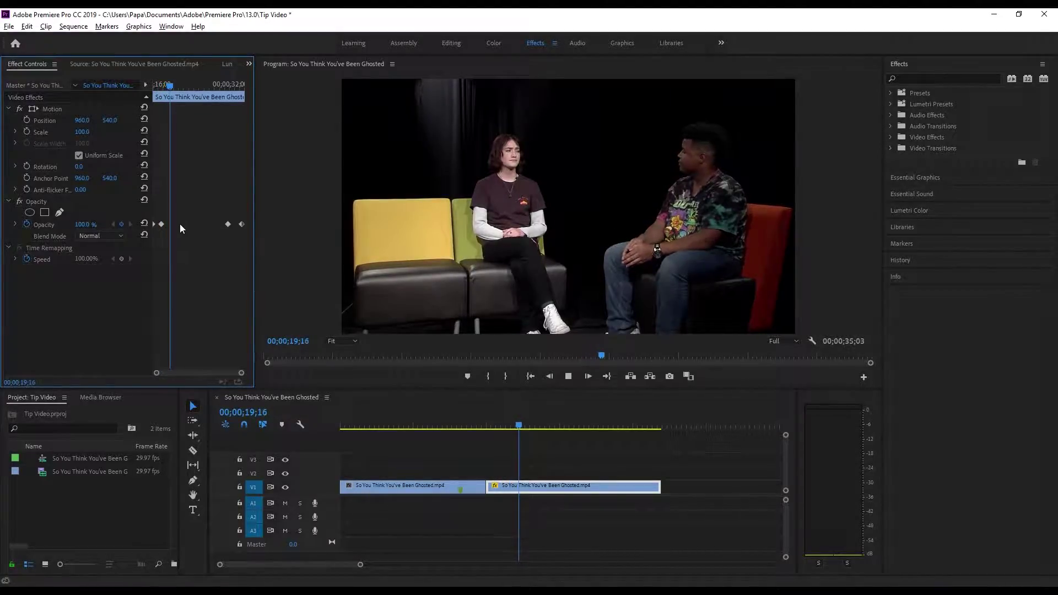
pyautogui.moveTo(179, 85); pyautogui.dragTo(229, 100)
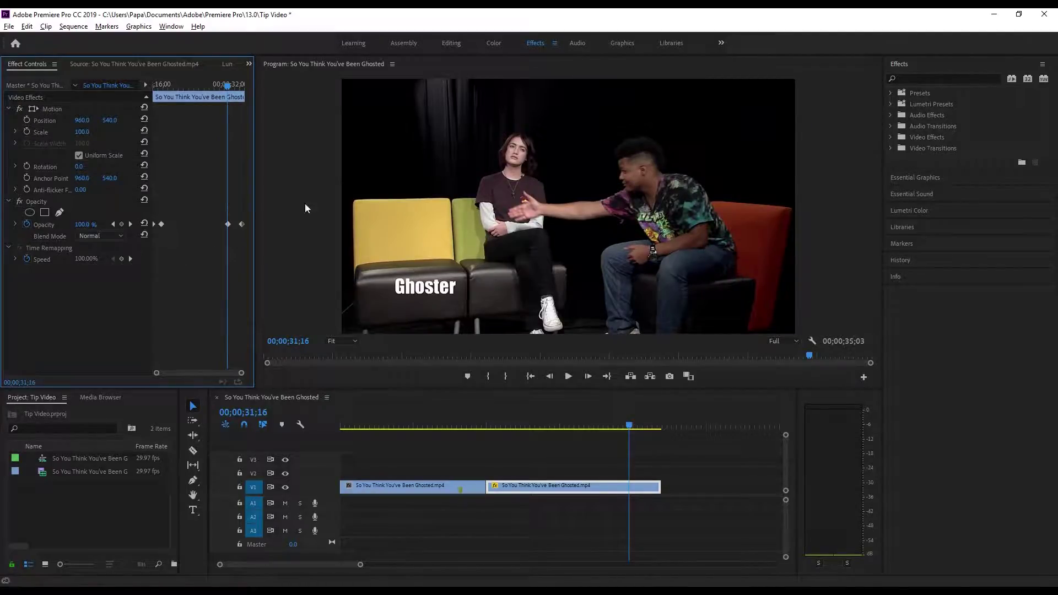
pyautogui.press('space')
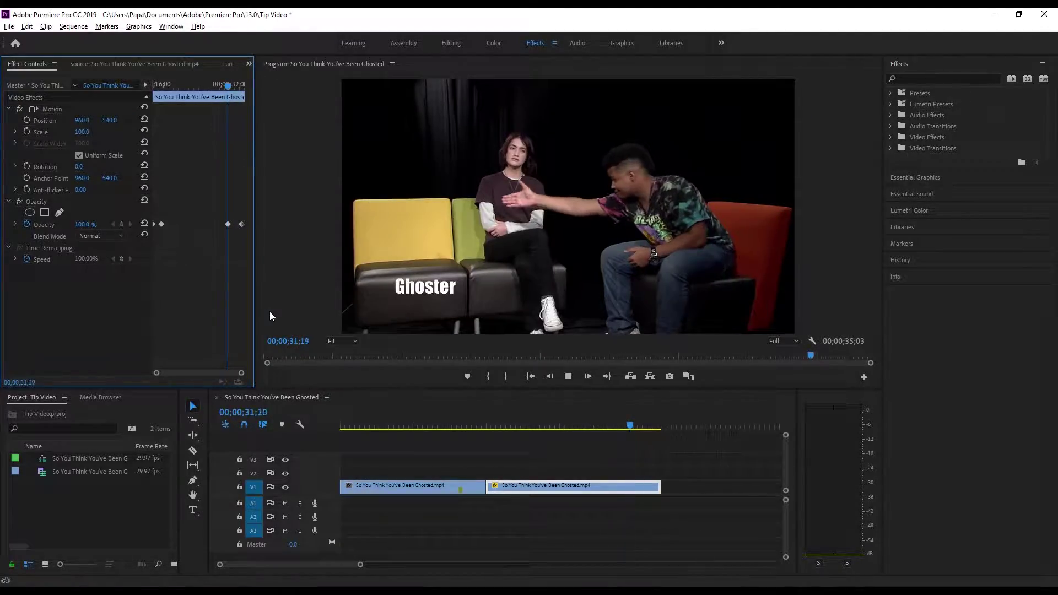
pyautogui.press('space')
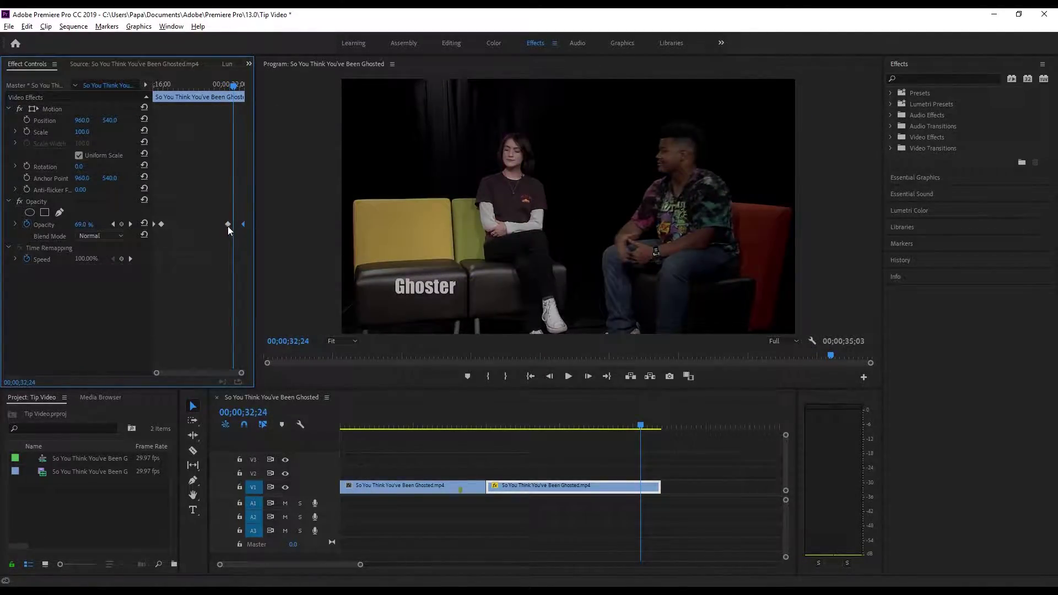
# - Shorten the fade-out by moving its starting opacity keyframe to 00;00;32;24, and return the playhead to near the clip's start
pyautogui.moveTo(226, 226); pyautogui.dragTo(233, 226)
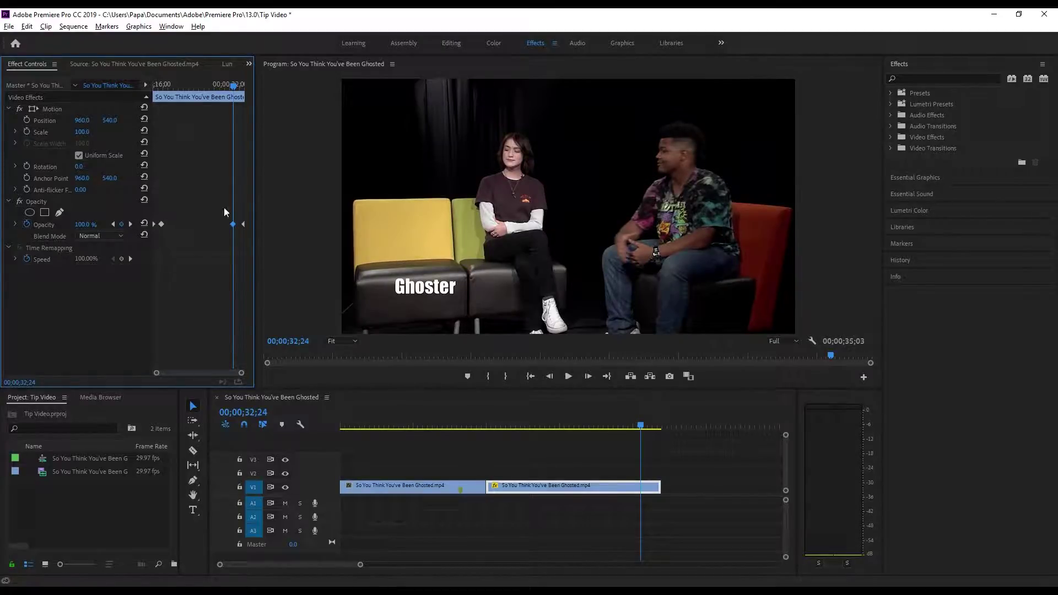
pyautogui.moveTo(220, 84); pyautogui.dragTo(154, 83)
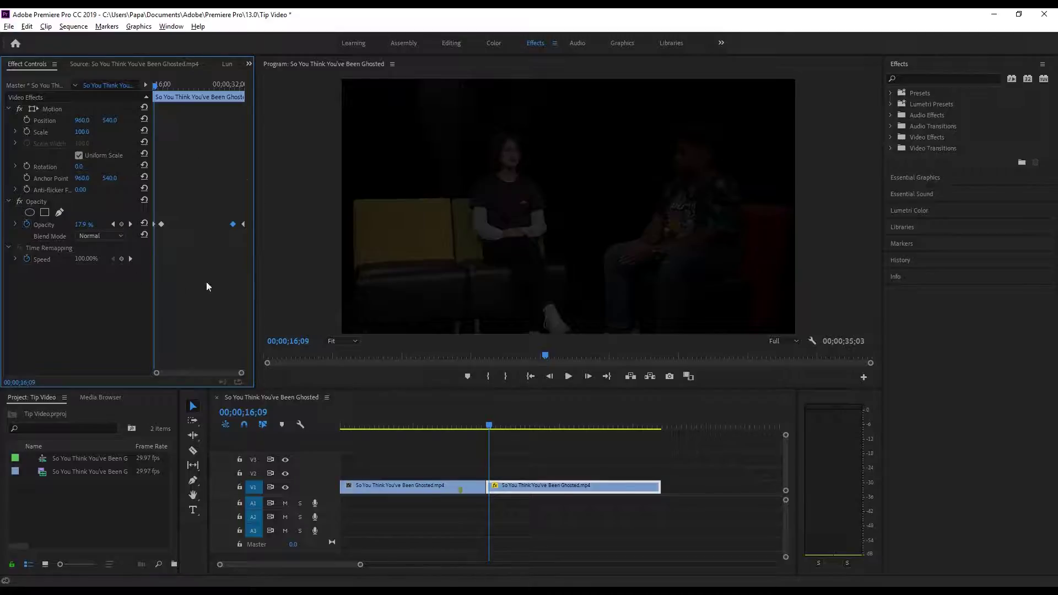
pyautogui.click(105, 236)
pyautogui.hotkey('ctrl', 's')
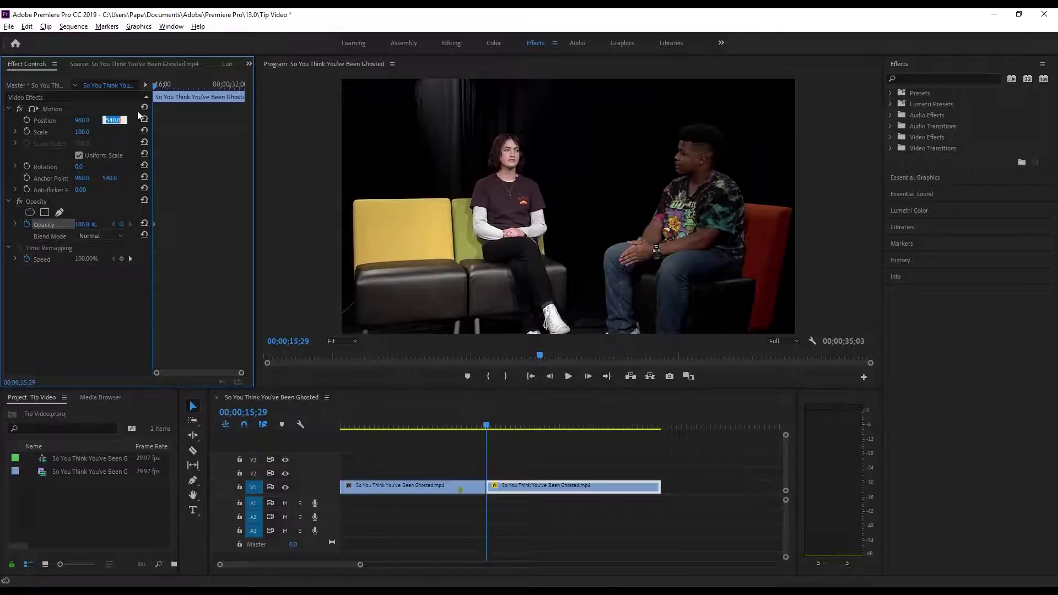
# - Try shifting the clip within the frame by changing its horizontal and vertical position, and undo the changes
pyautogui.click(117, 109)
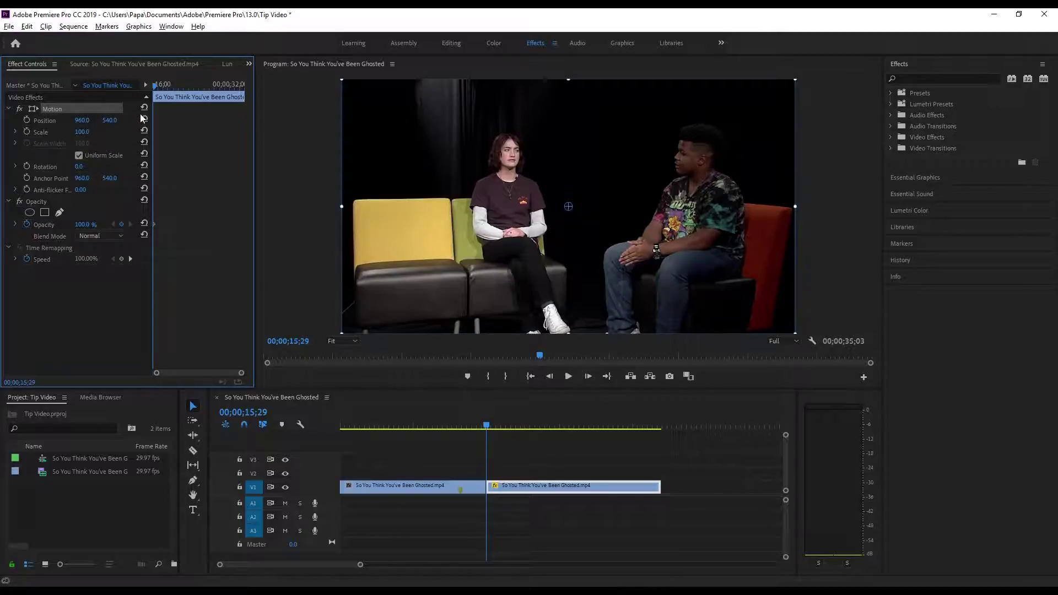
pyautogui.click(82, 120)
pyautogui.write('740')
pyautogui.press('Return')
pyautogui.moveTo(81, 120); pyautogui.dragTo(115, 121)
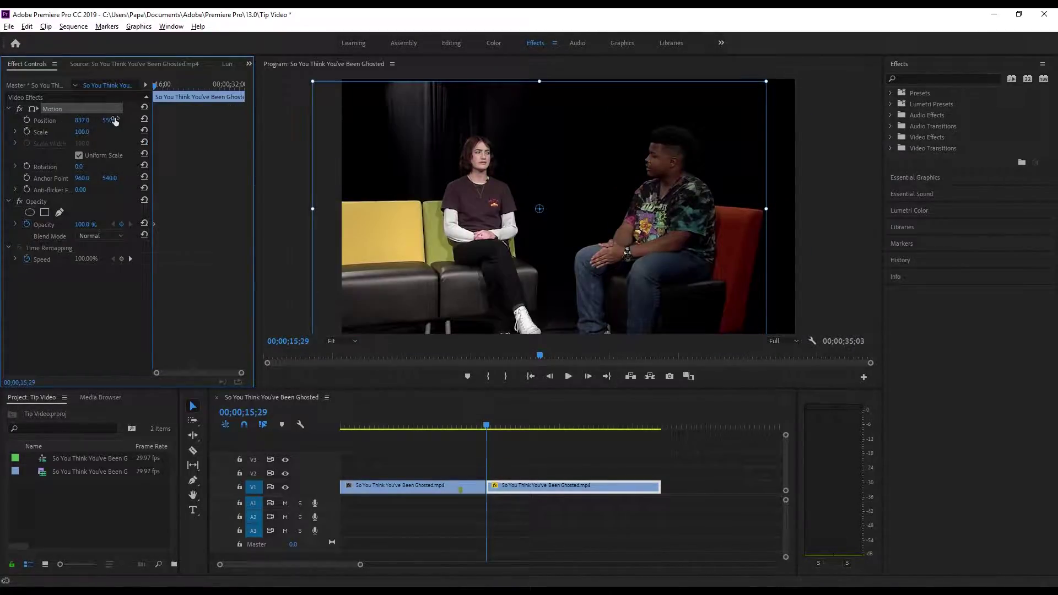
pyautogui.hotkey('ctrl', 'z')
pyautogui.hotkey('ctrl', 'z')
pyautogui.hotkey('ctrl', 'z')
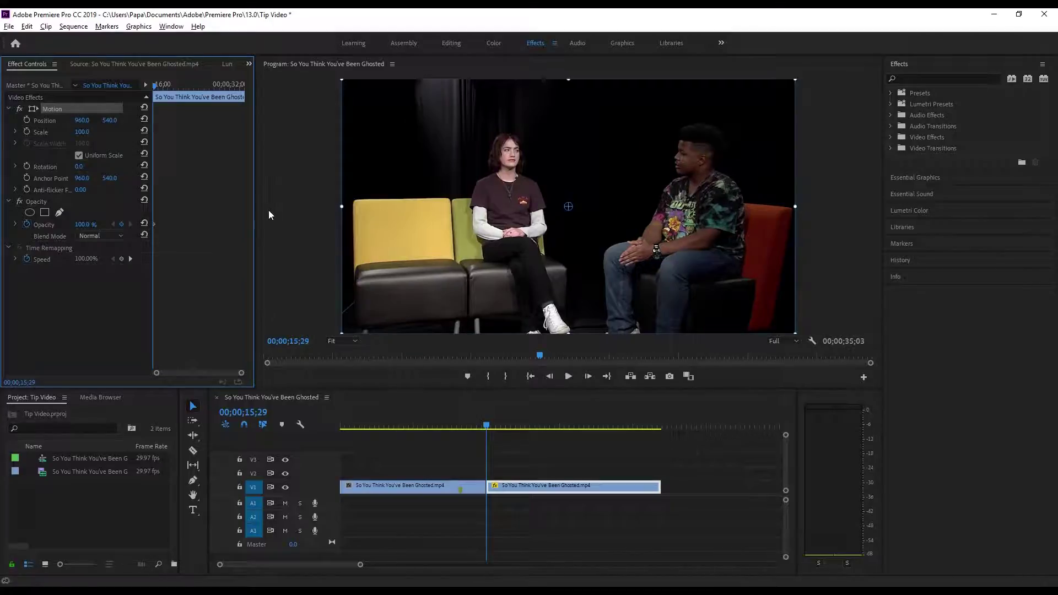
pyautogui.click(316, 177)
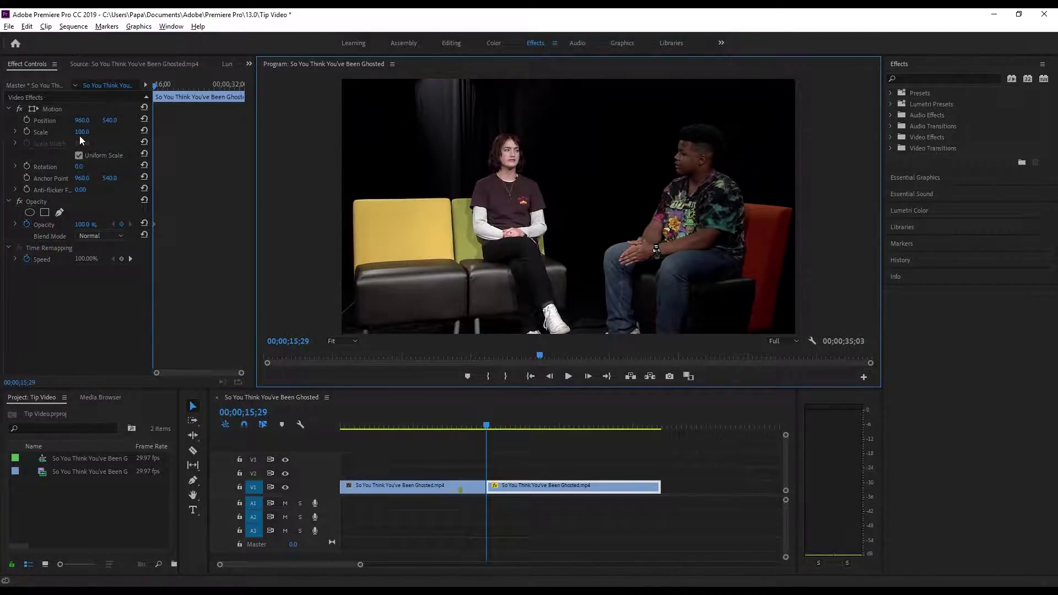
# - Try scaling the clip to 359 and 107, and restore its scale to 100
pyautogui.moveTo(80, 134); pyautogui.dragTo(139, 149)
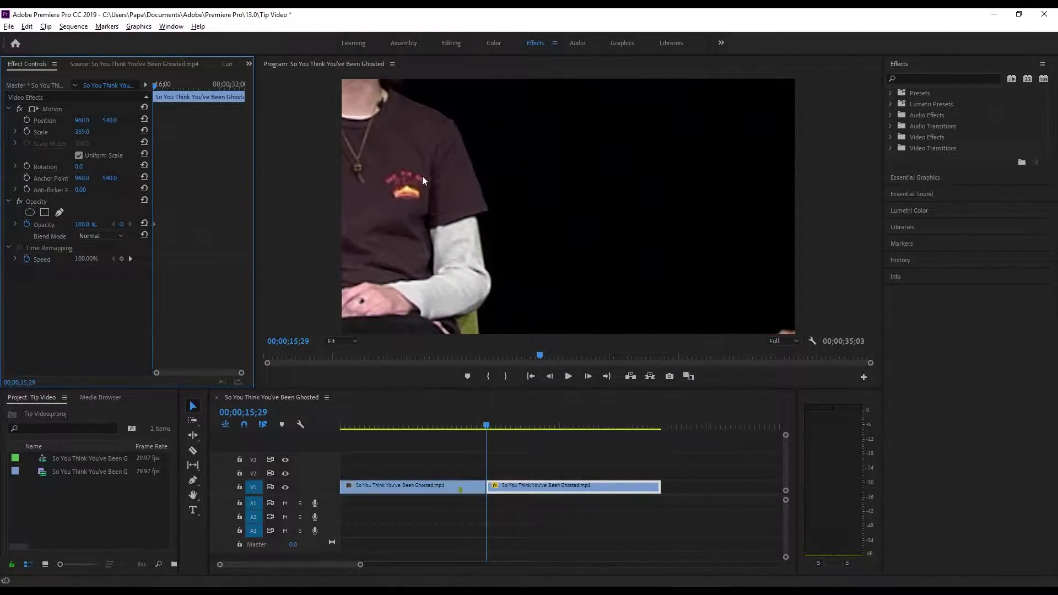
pyautogui.moveTo(82, 132)
pyautogui.mouseDown()
pyautogui.moveTo(61, 137)
pyautogui.moveTo(74, 138)
pyautogui.mouseUp()
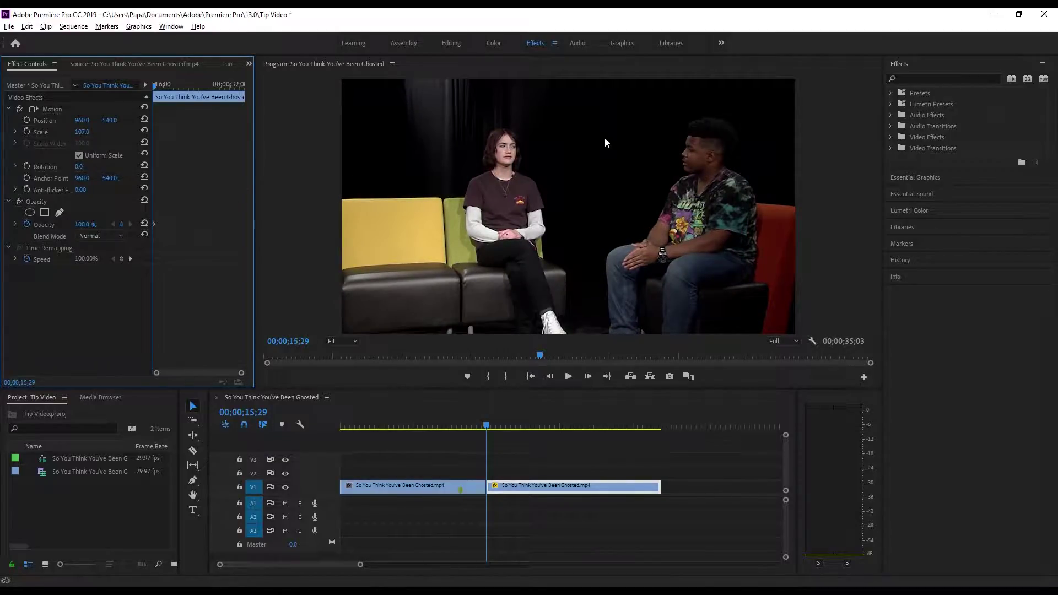
pyautogui.click(82, 132)
pyautogui.write('100')
pyautogui.press('Return')
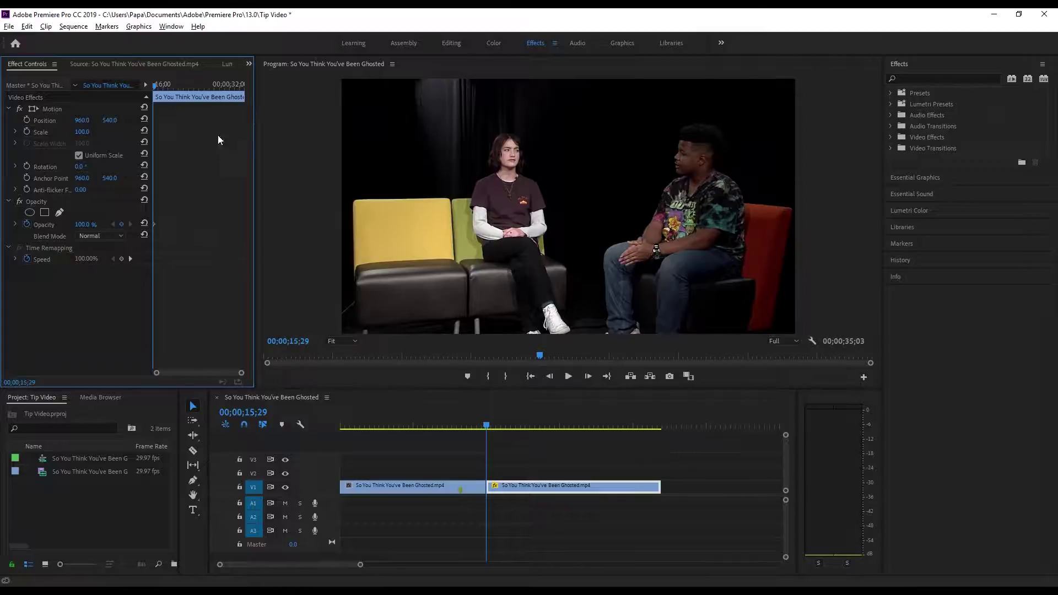
# - Enable Position and Scale keyframes at the clip's start, and set position 2645, 298 and scale 243 at 00;00;24;17
pyautogui.moveTo(173, 84); pyautogui.dragTo(115, 86)
pyautogui.click(26, 120)
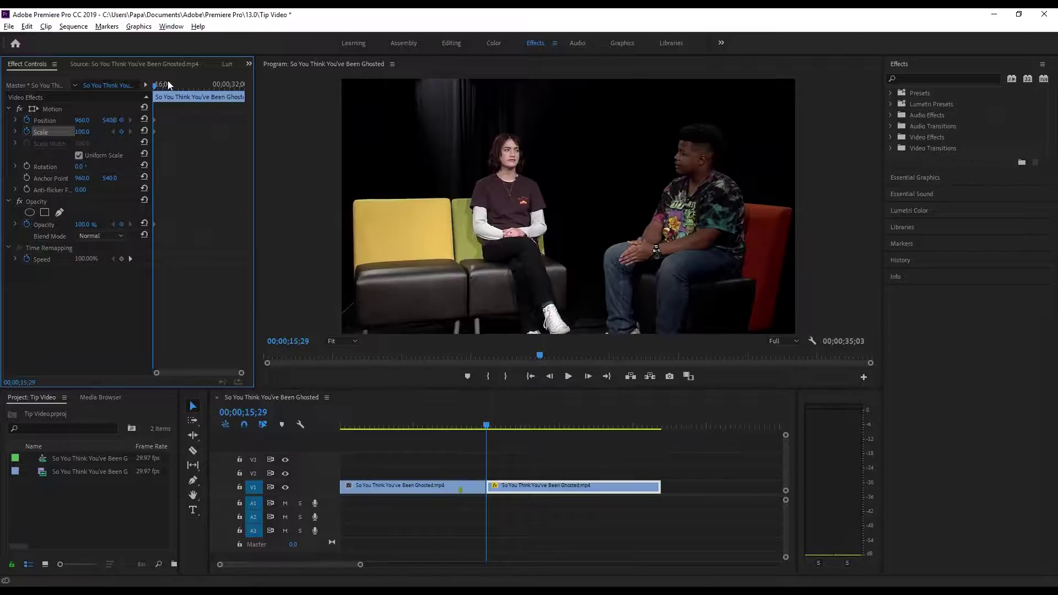
pyautogui.moveTo(164, 88); pyautogui.dragTo(195, 103)
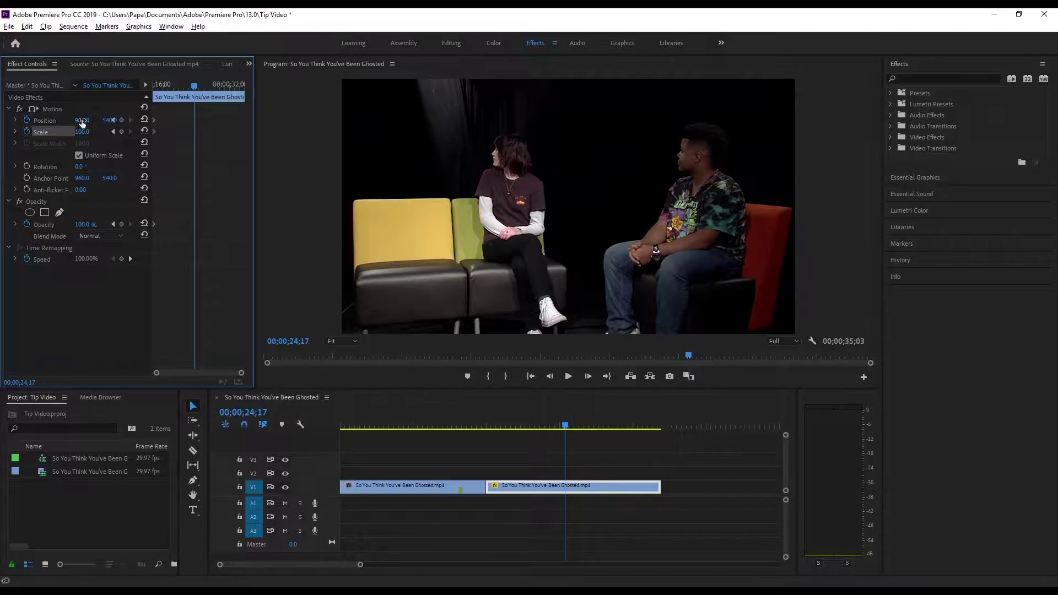
pyautogui.moveTo(87, 124); pyautogui.dragTo(133, 132)
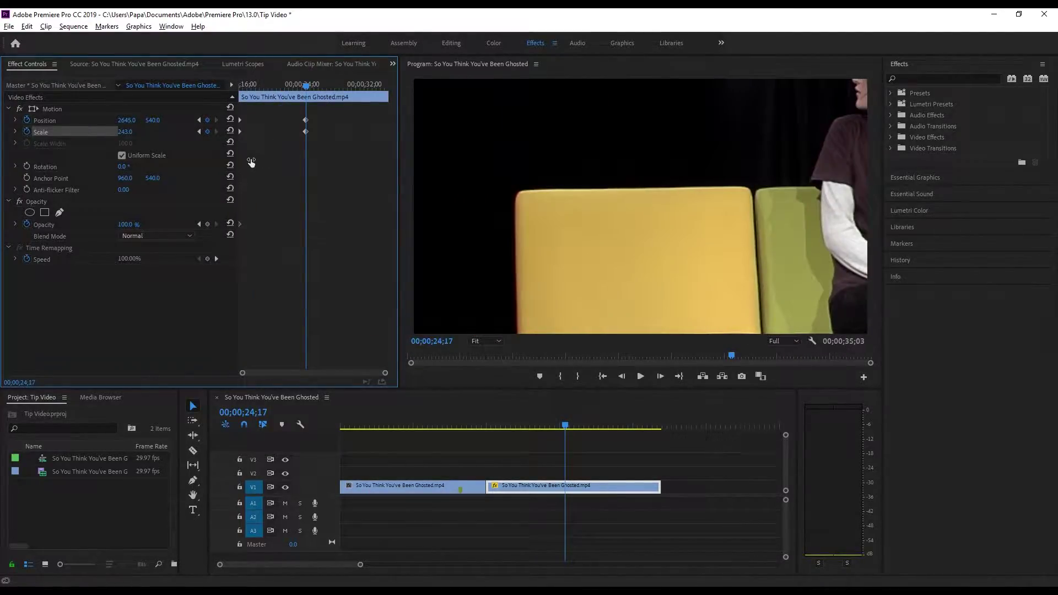
pyautogui.moveTo(152, 120); pyautogui.dragTo(99, 120)
# - Display the clip's motion path over the picture and return the playhead to the clip's start
pyautogui.click(152, 108)
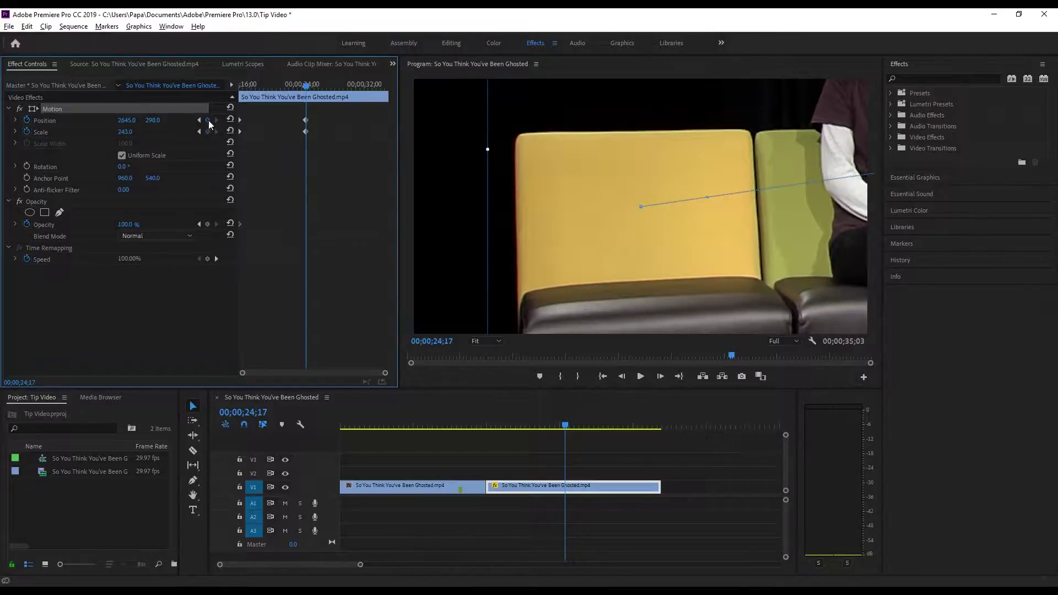
pyautogui.click(689, 202)
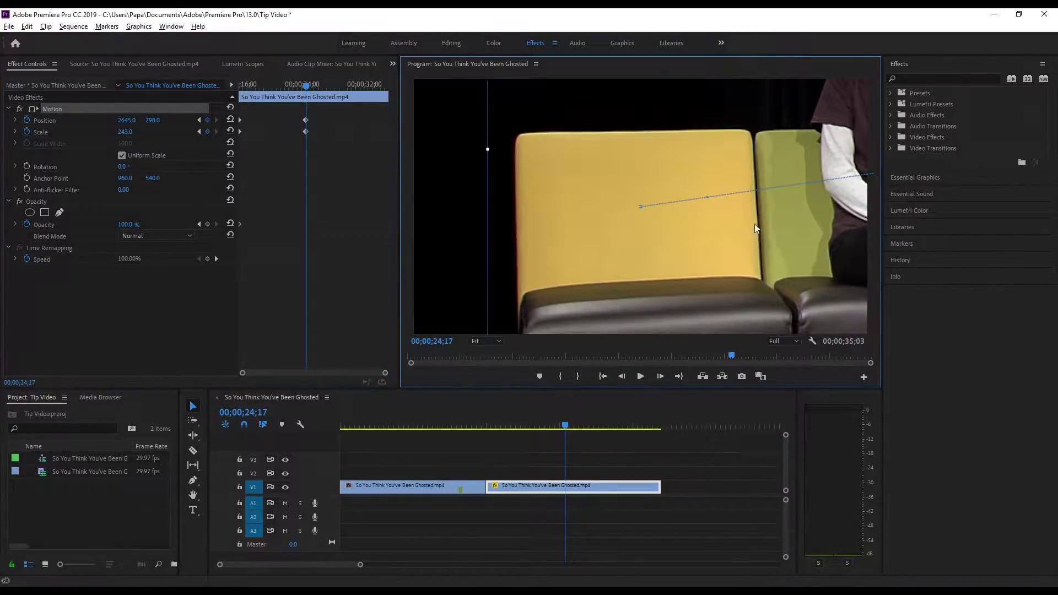
pyautogui.click(252, 121)
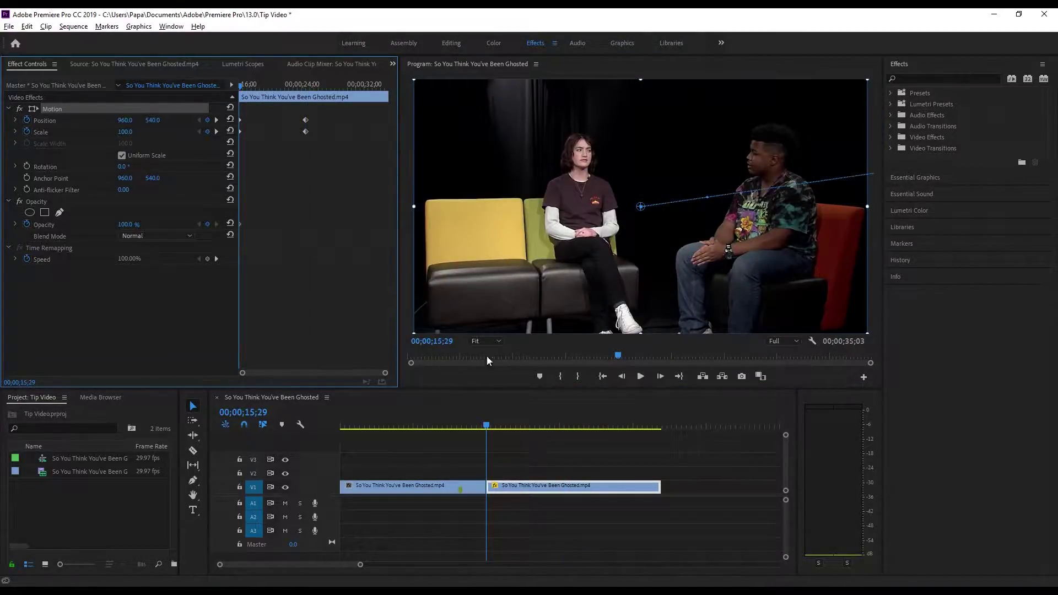
pyautogui.click(527, 298)
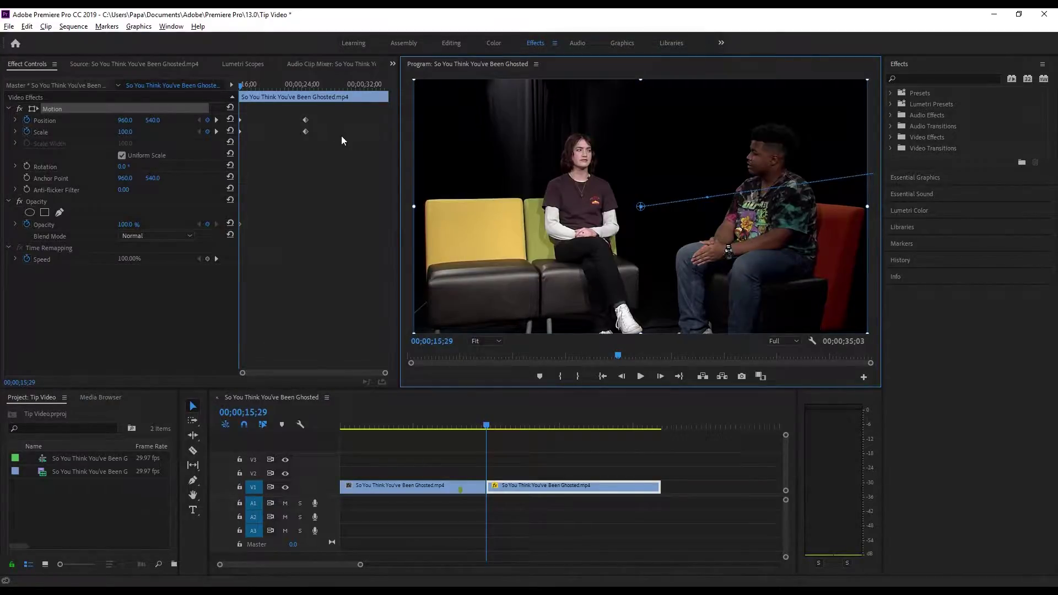
# - Play back the animated zoom from the clip's start, and undo the clip's Position and Scale keyframes
pyautogui.click(255, 91)
pyautogui.press('space')
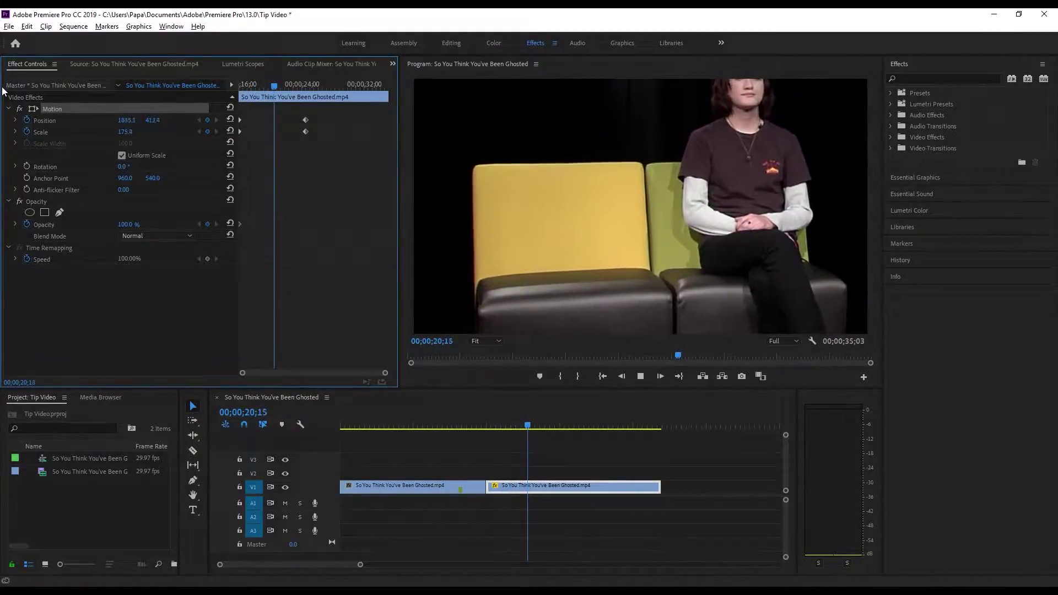
pyautogui.press('space')
pyautogui.press('Up')
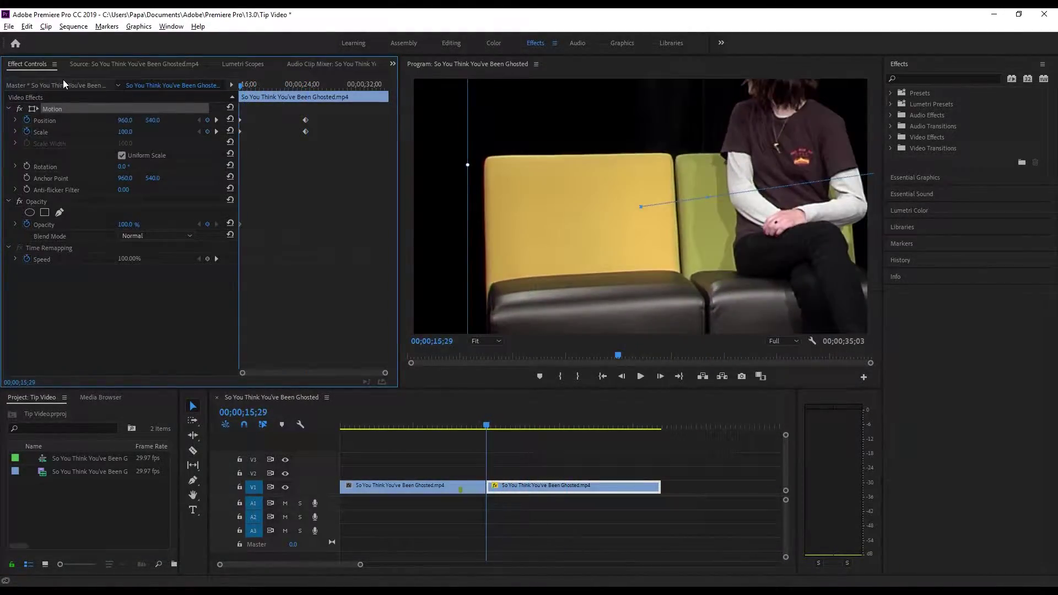
pyautogui.hotkey('ctrl', 'z')
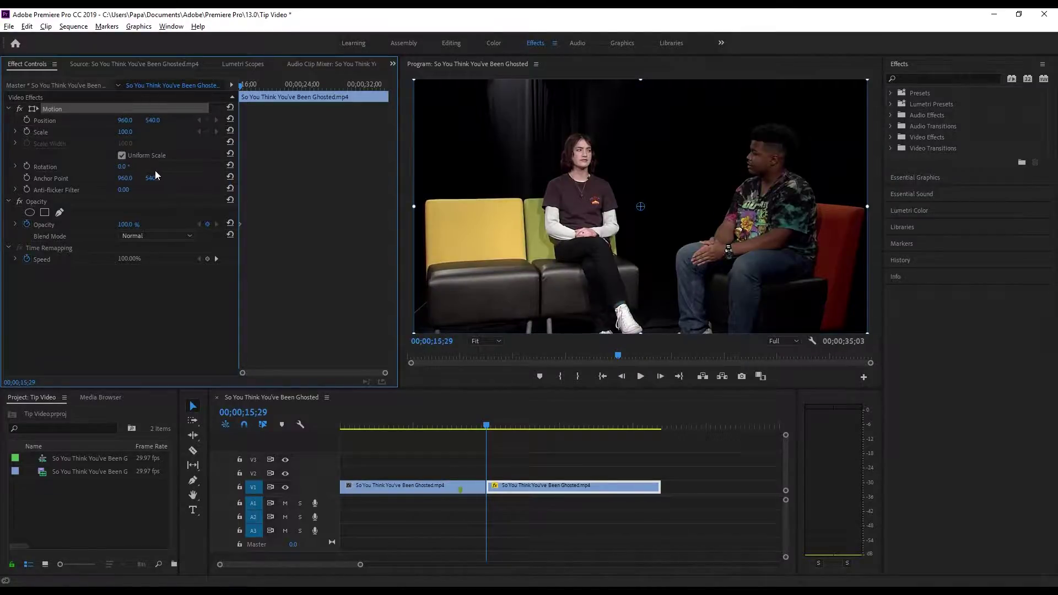
# - Keyframe the clip's rotation from 0° at 00;00;15;29 to a larger angle at 00;00;26;20, and preview the spin from the clip's start
pyautogui.click(26, 166)
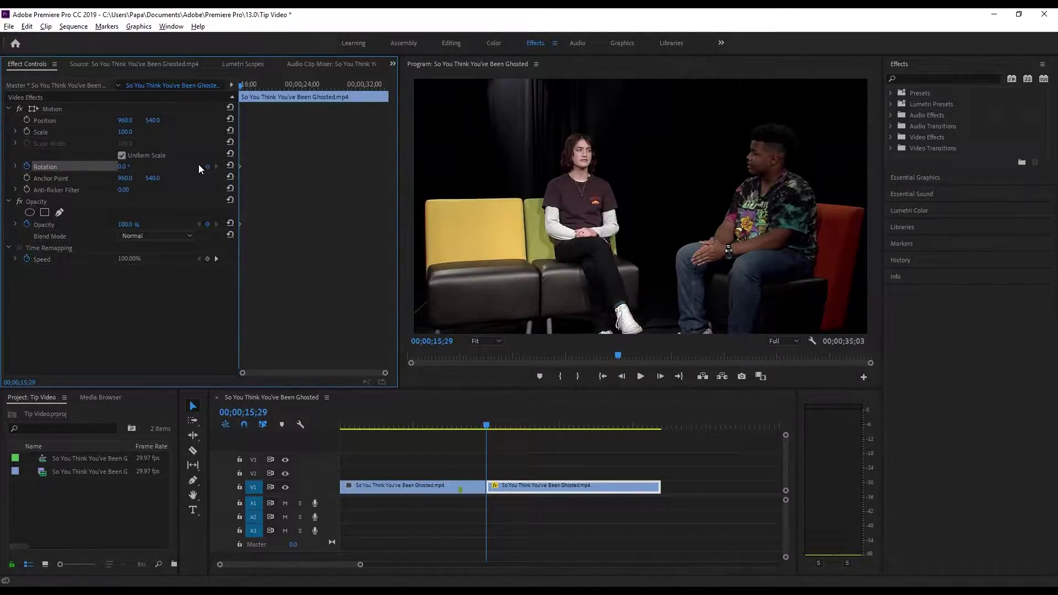
pyautogui.moveTo(255, 83); pyautogui.dragTo(324, 87)
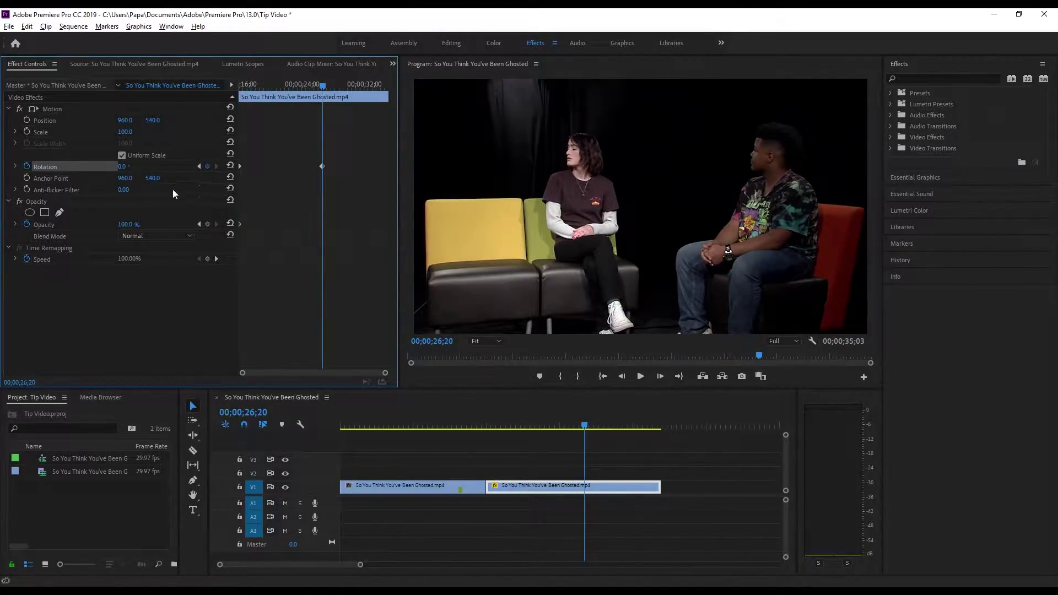
pyautogui.moveTo(122, 167); pyautogui.dragTo(238, 163)
pyautogui.moveTo(299, 86); pyautogui.dragTo(230, 81)
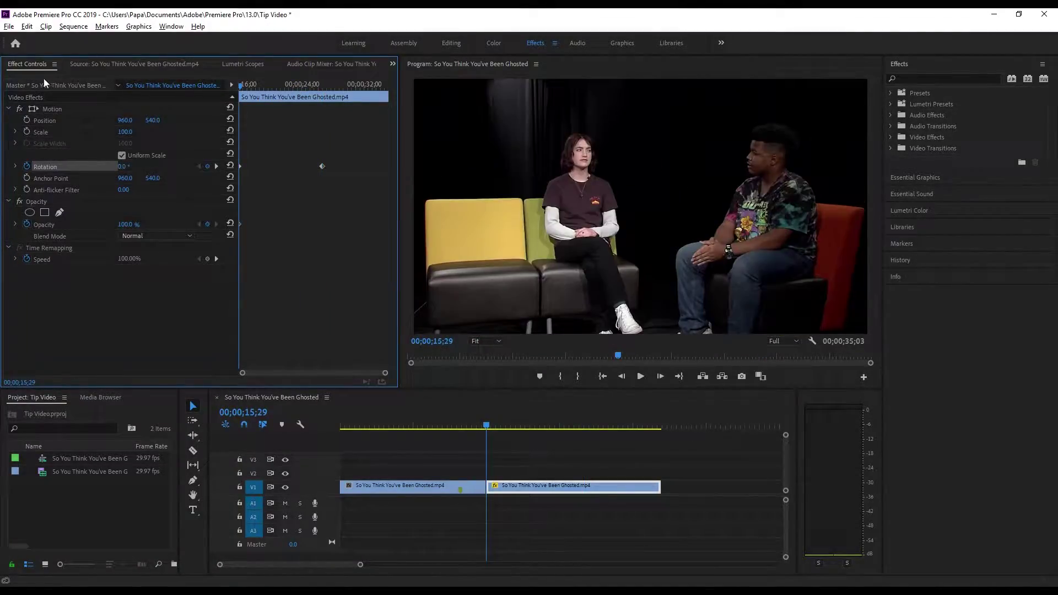
pyautogui.press('space')
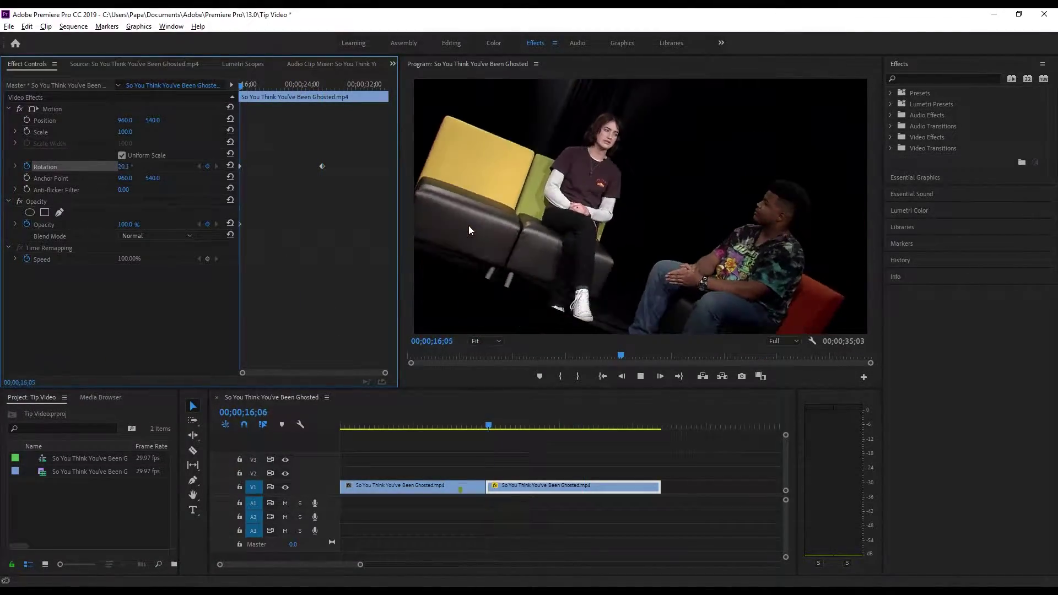
pyautogui.press('space')
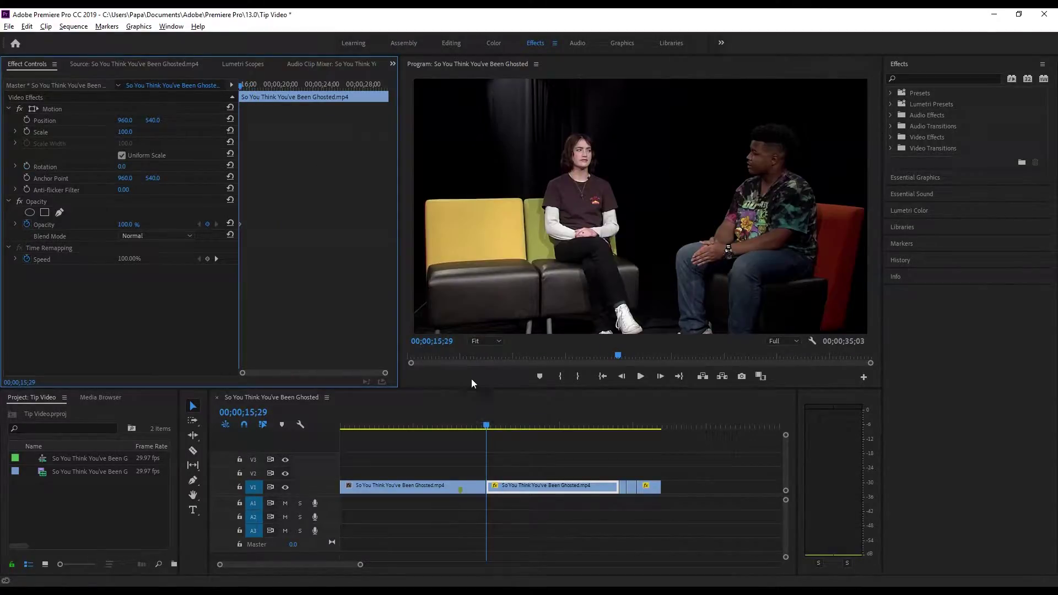